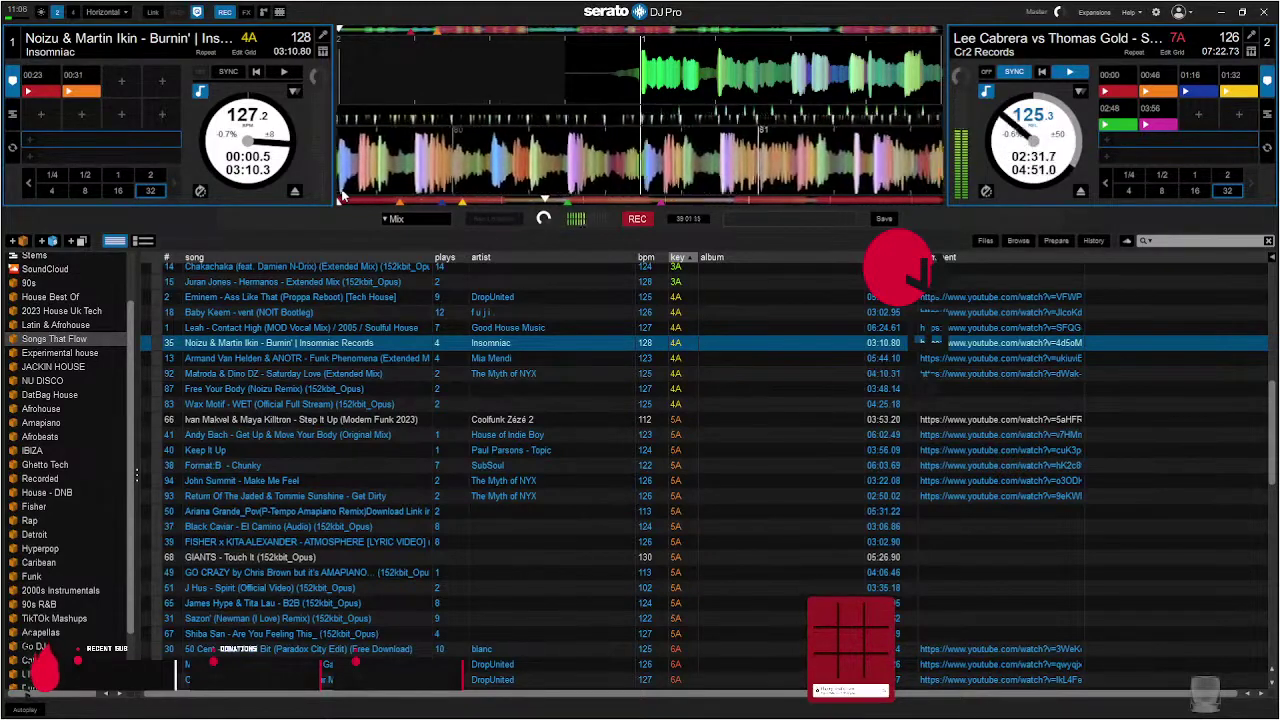
- Sync deck 1's Noizu & Martin Ikin track to the tempo of deck 2 and start playing it
key("shift+s")
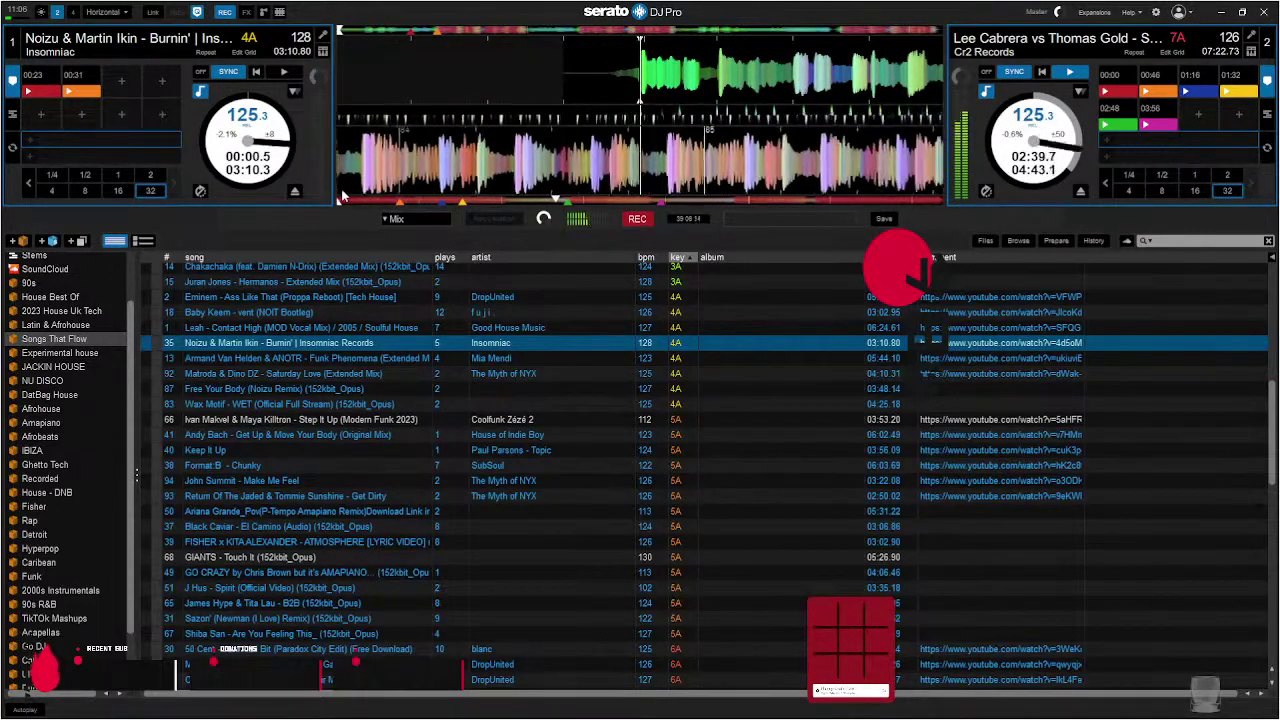
key("w")
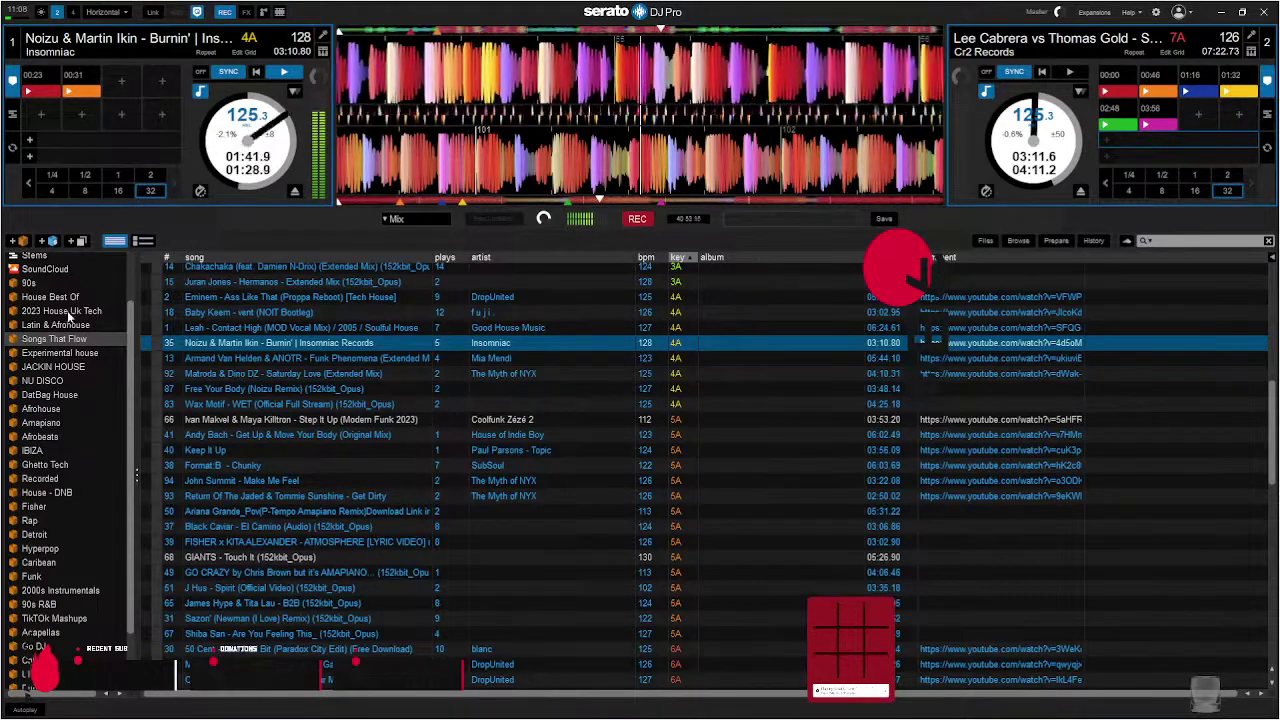
- Search the Songs That Flow crate for "hote" and clear the search
scroll(262, 378, "up", 1)
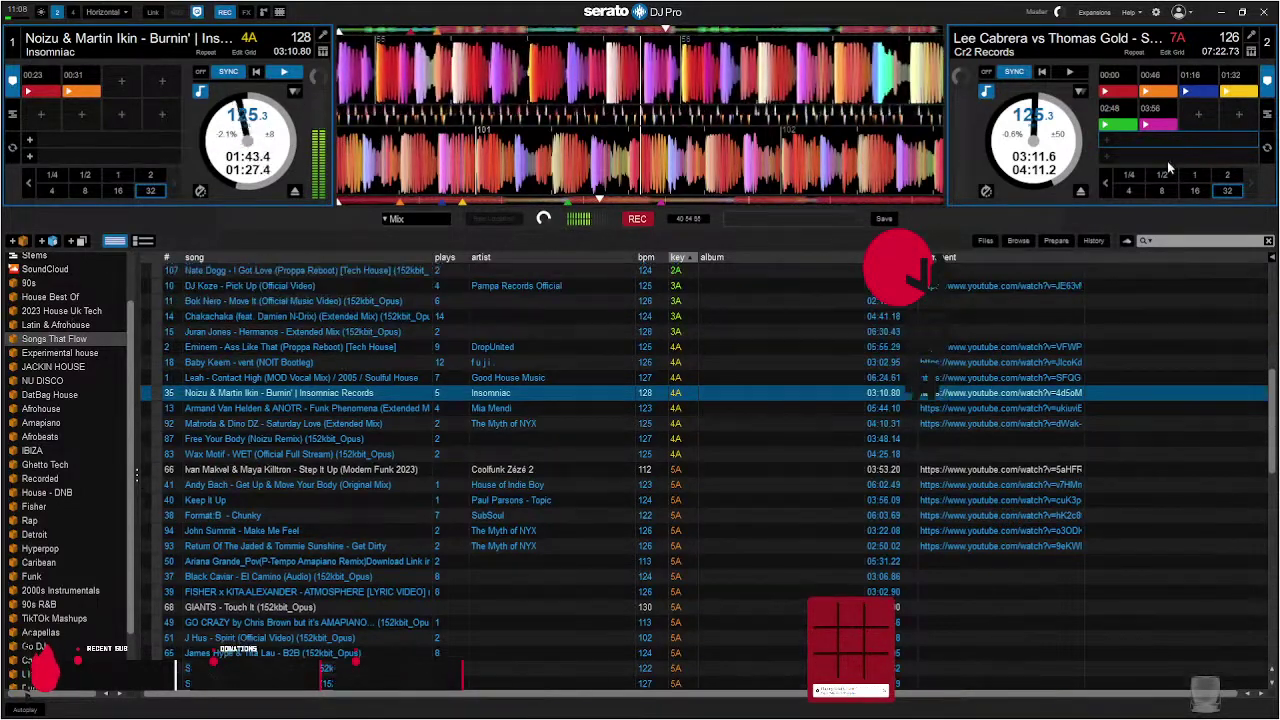
left_click(1218, 242)
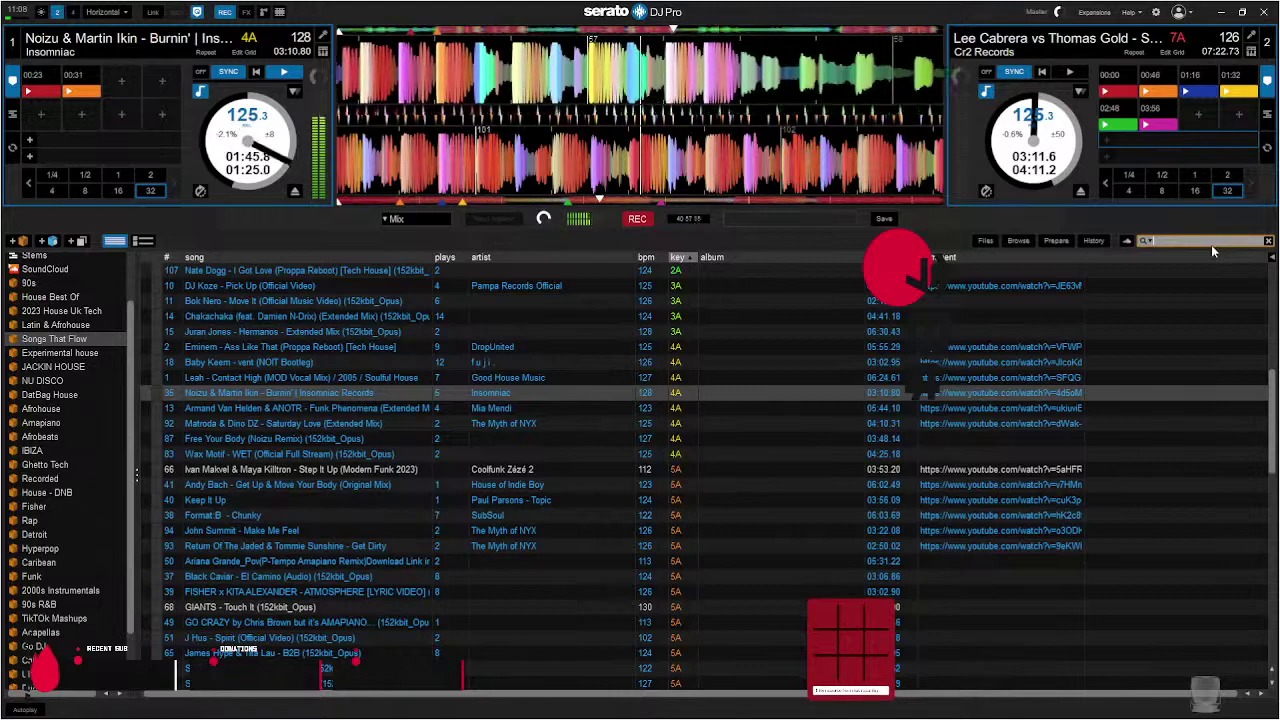
type("hute")
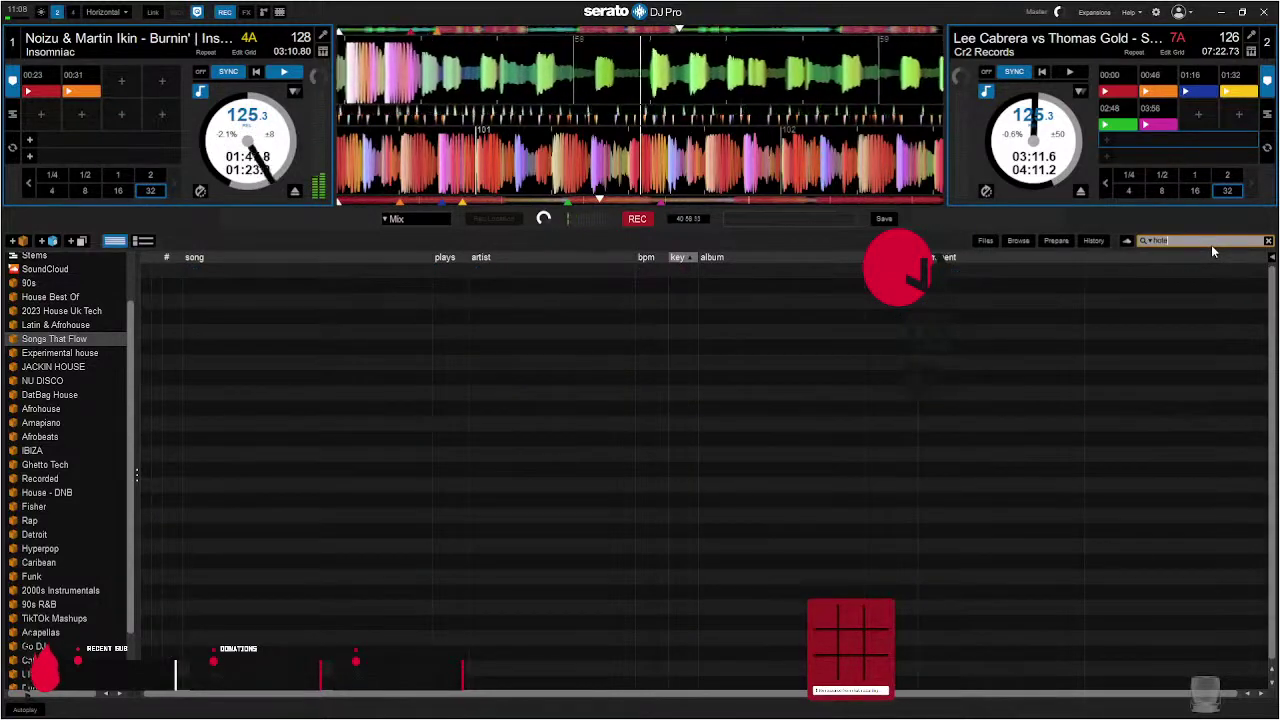
left_click(1268, 241)
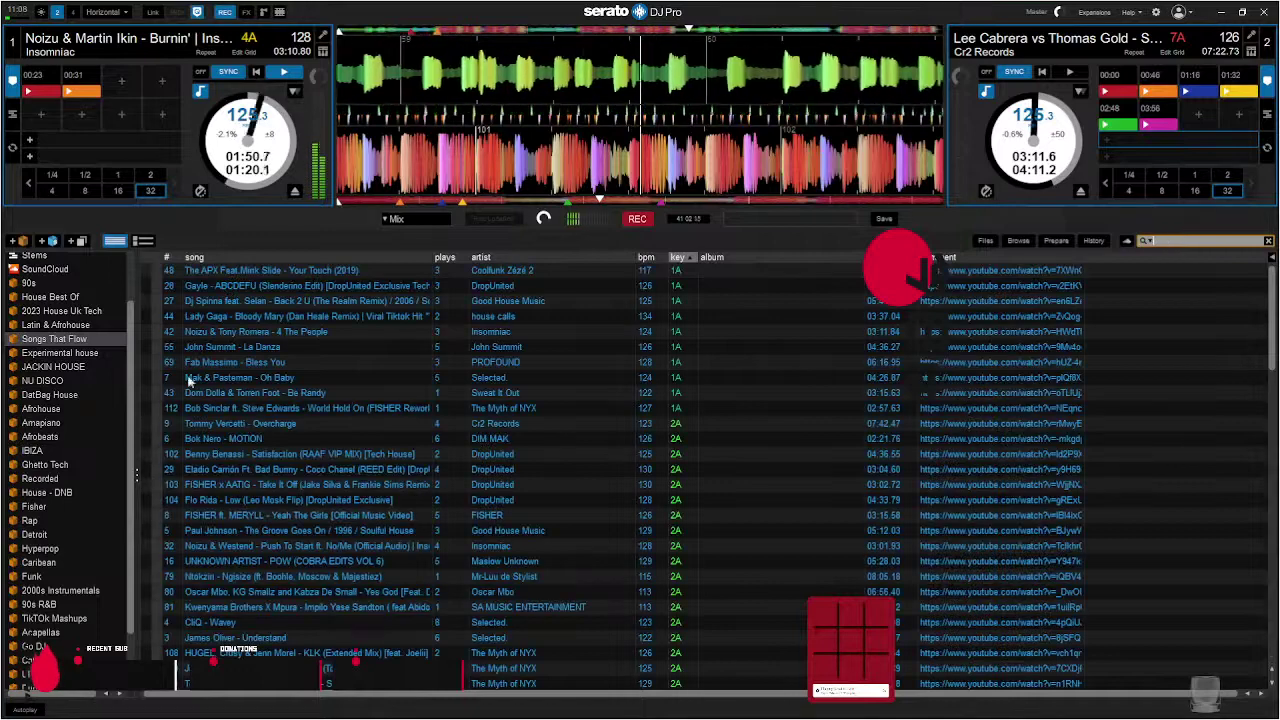
- Search the House Best Of crate for "hote" and select the Hotel Lobby (REMIX) track
left_click(56, 300)
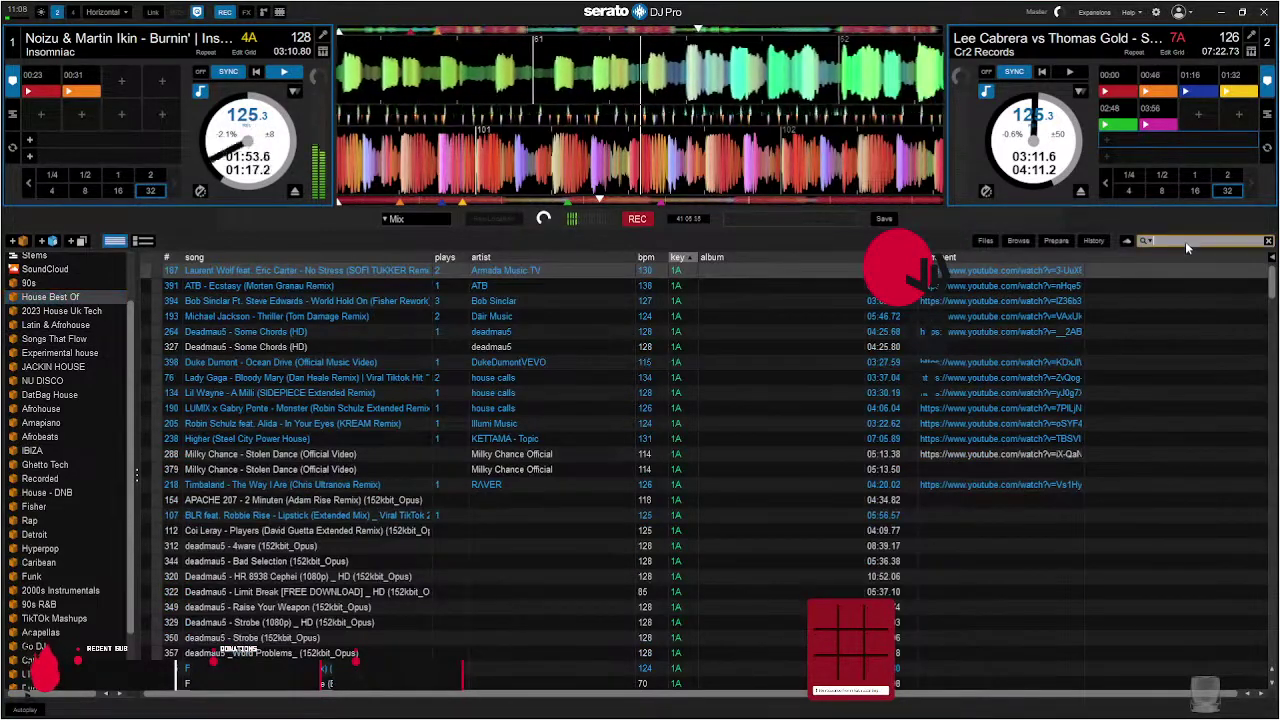
type("hol")
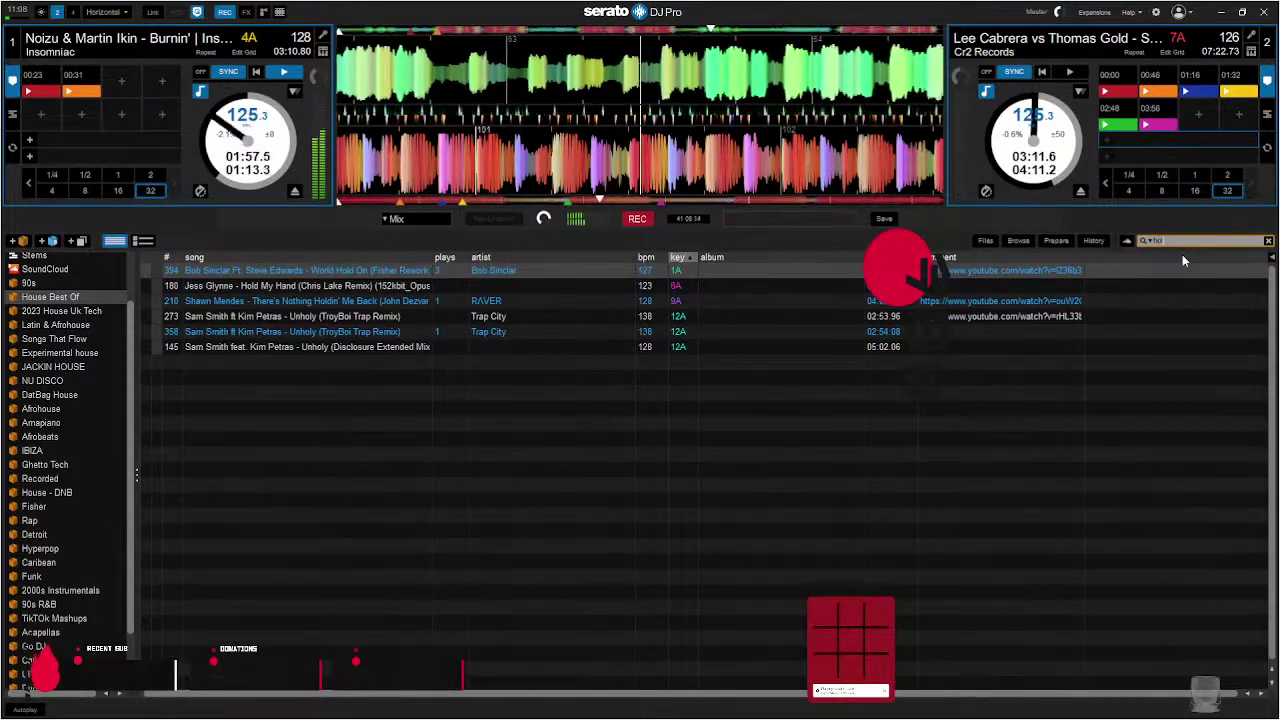
key("BackSpace")
type("te")
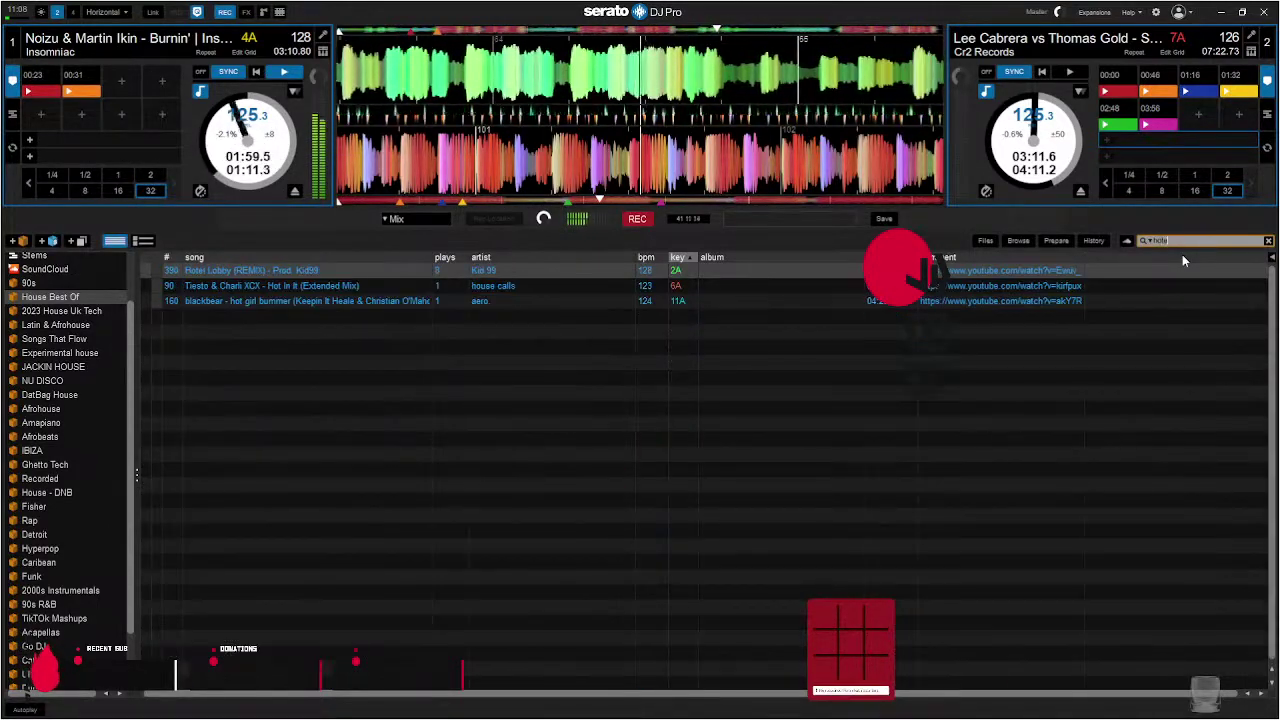
left_click(338, 270)
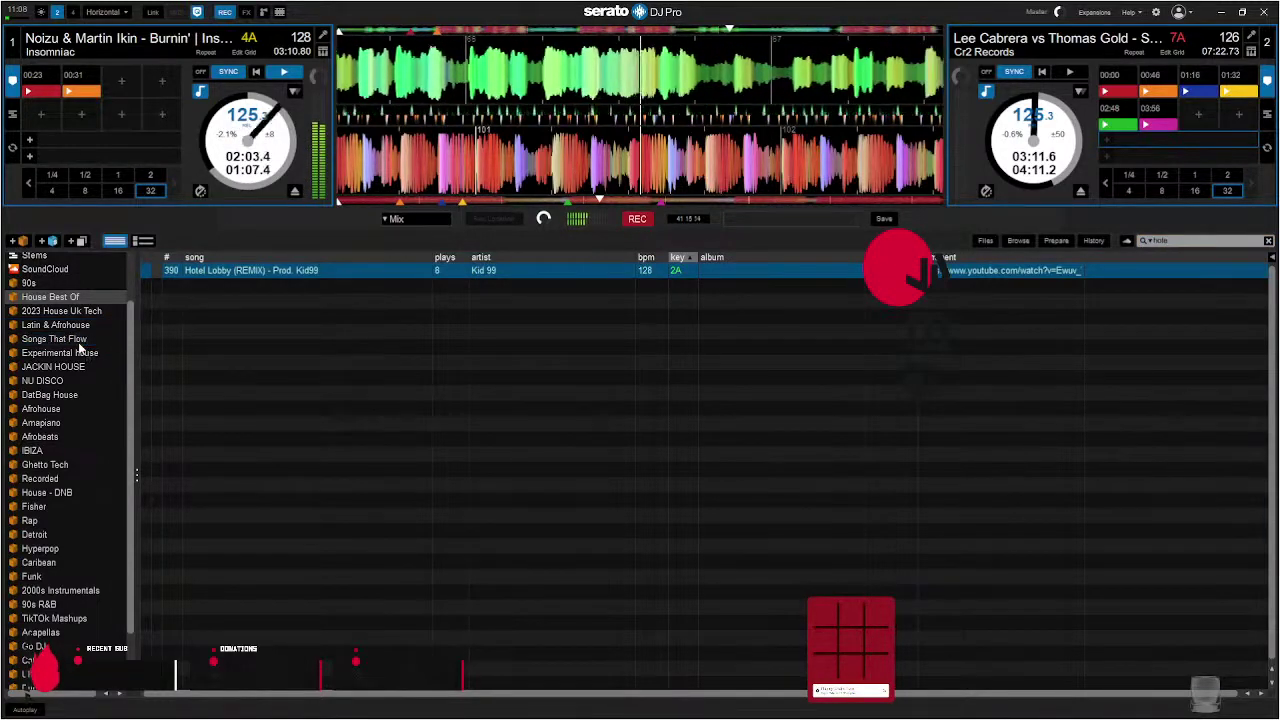
- Load Hotel Lobby (REMIX) onto deck 2, synced to deck 1's tempo, and start playing it
left_click_drag(298, 277, 1076, 118)
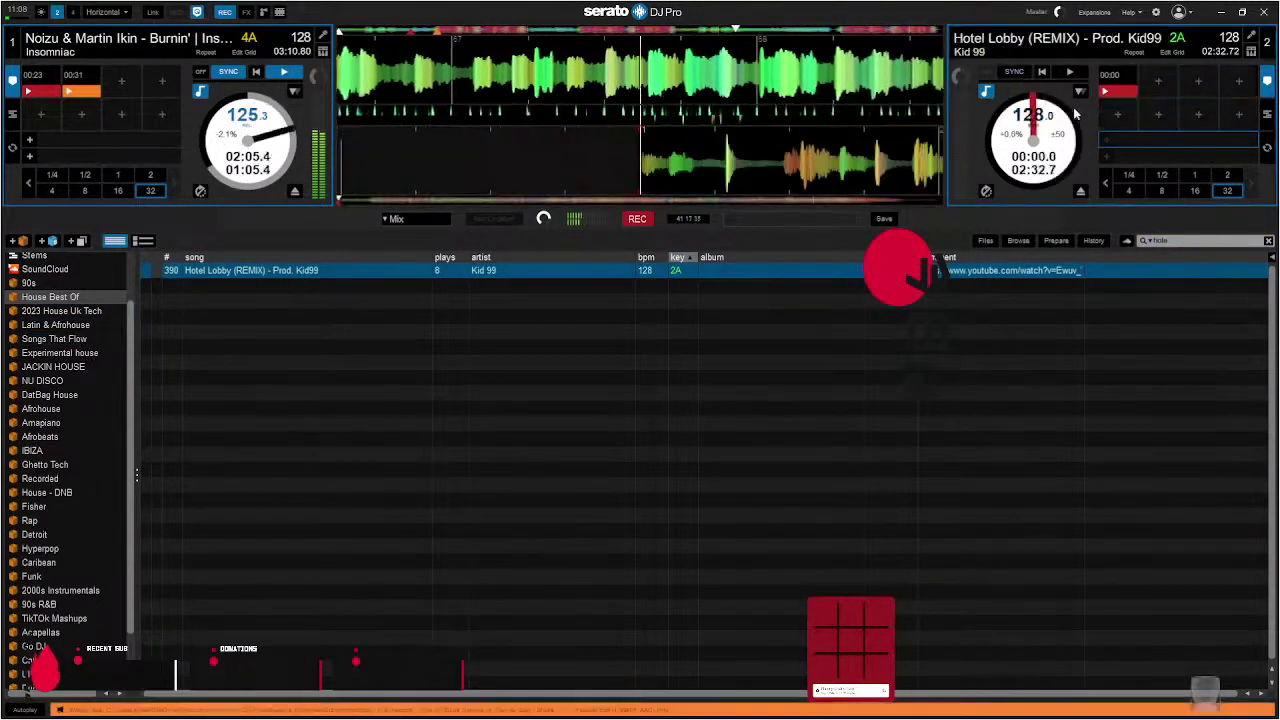
key("ctrl+2")
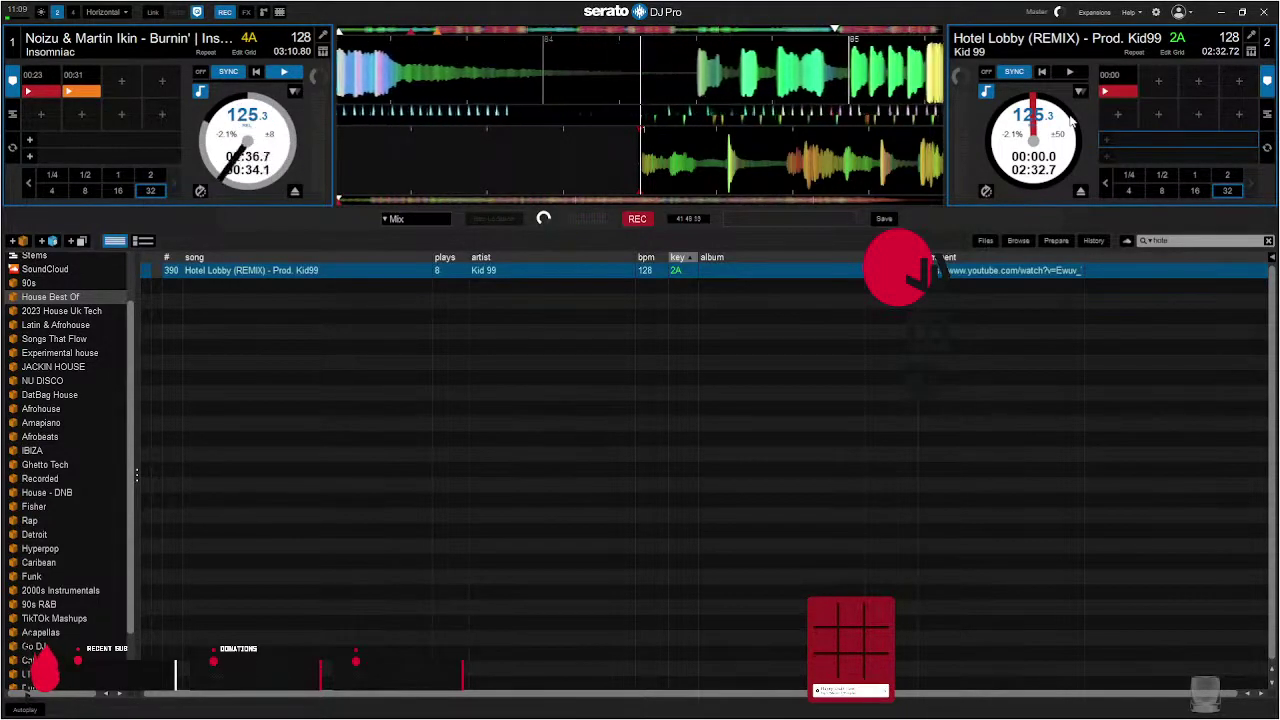
key("s")
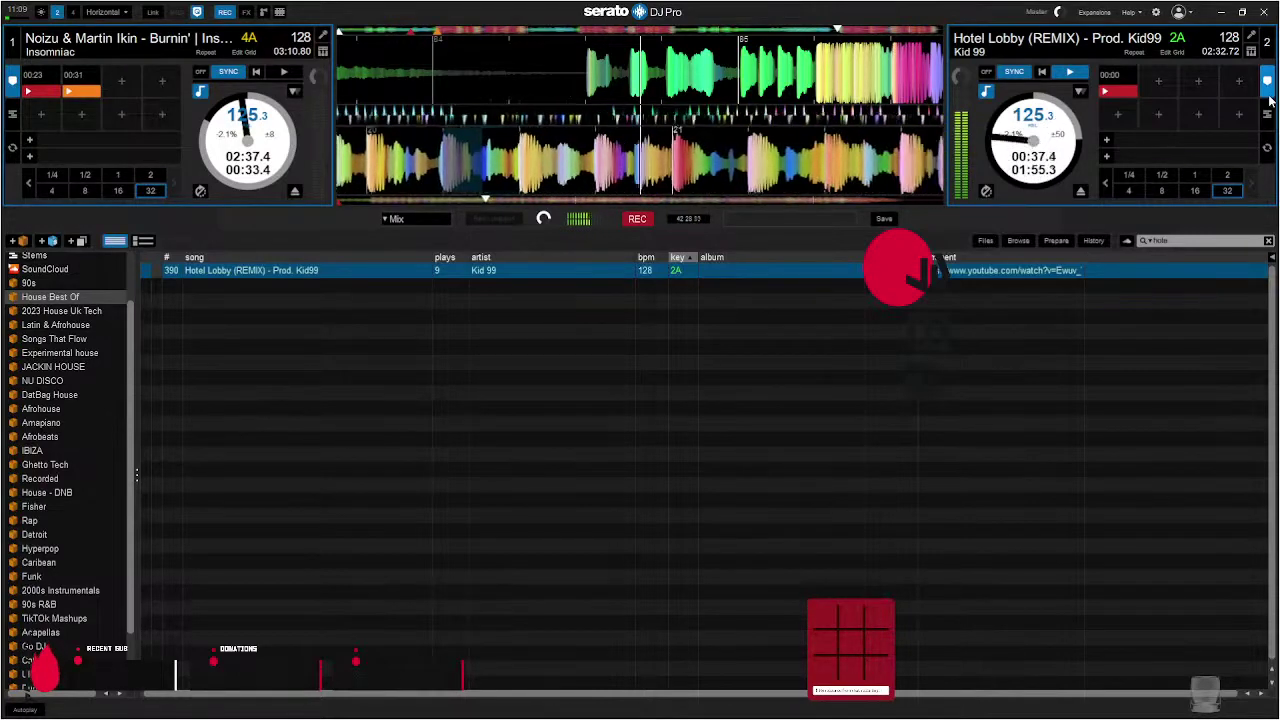
- Set a second cue point at 00:39 in deck 2's track and turn on a 32-beat loop
key("7")
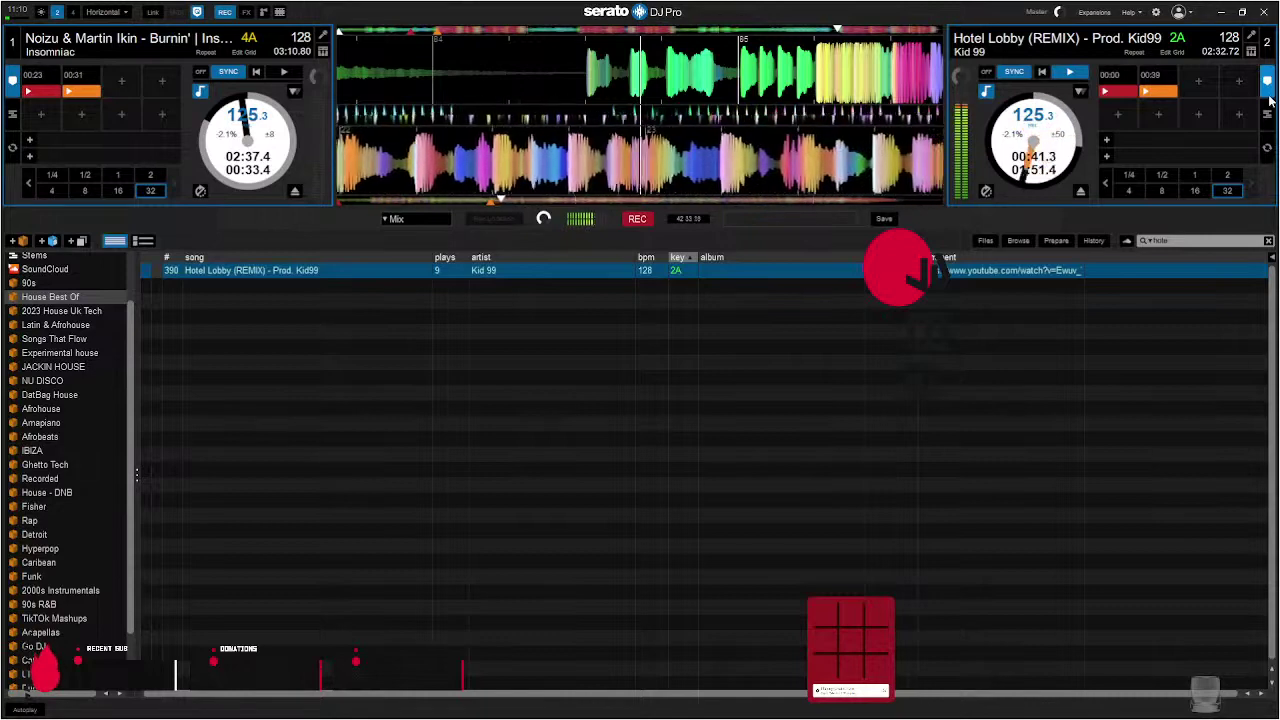
key("ctrl+2")
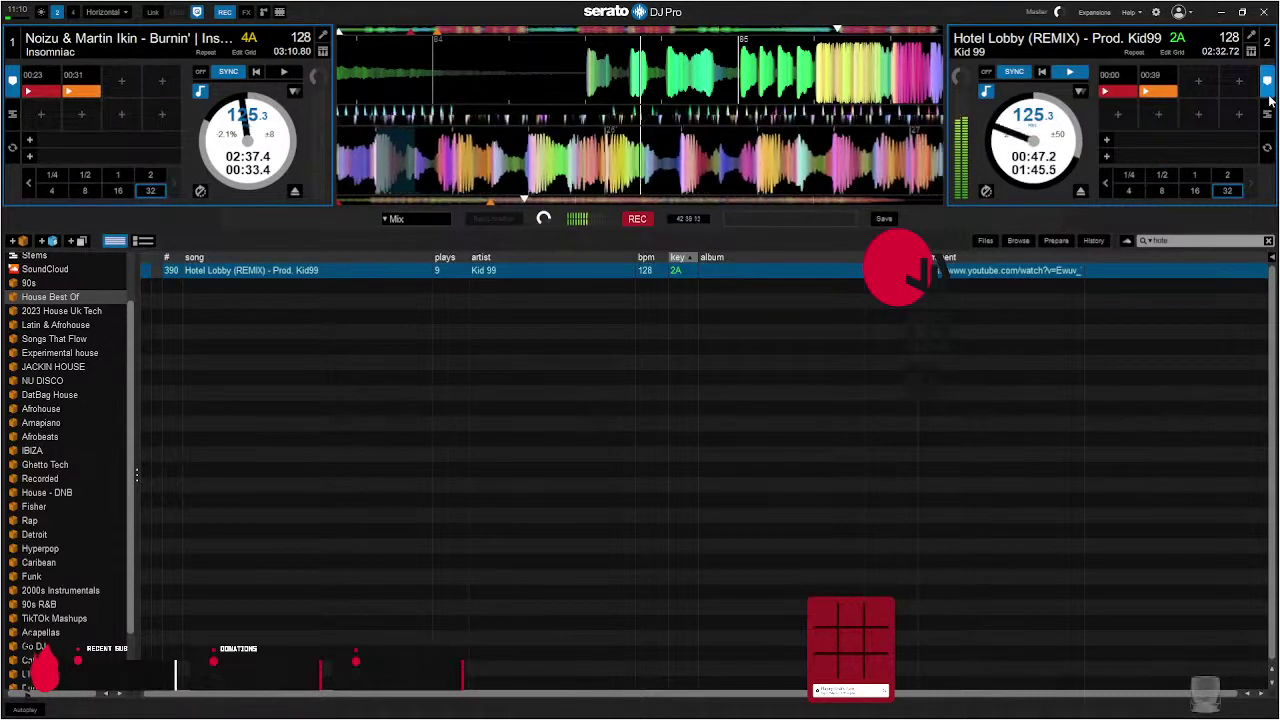
key("ctrl+2")
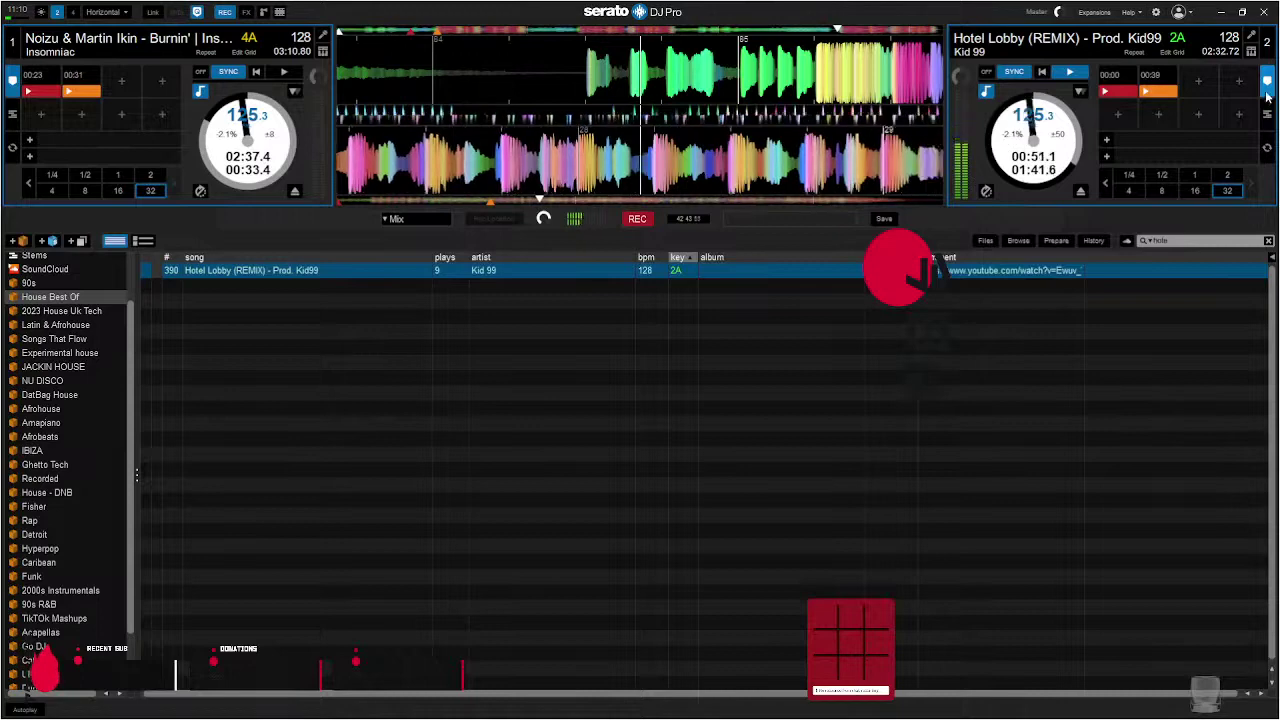
left_click(1231, 192)
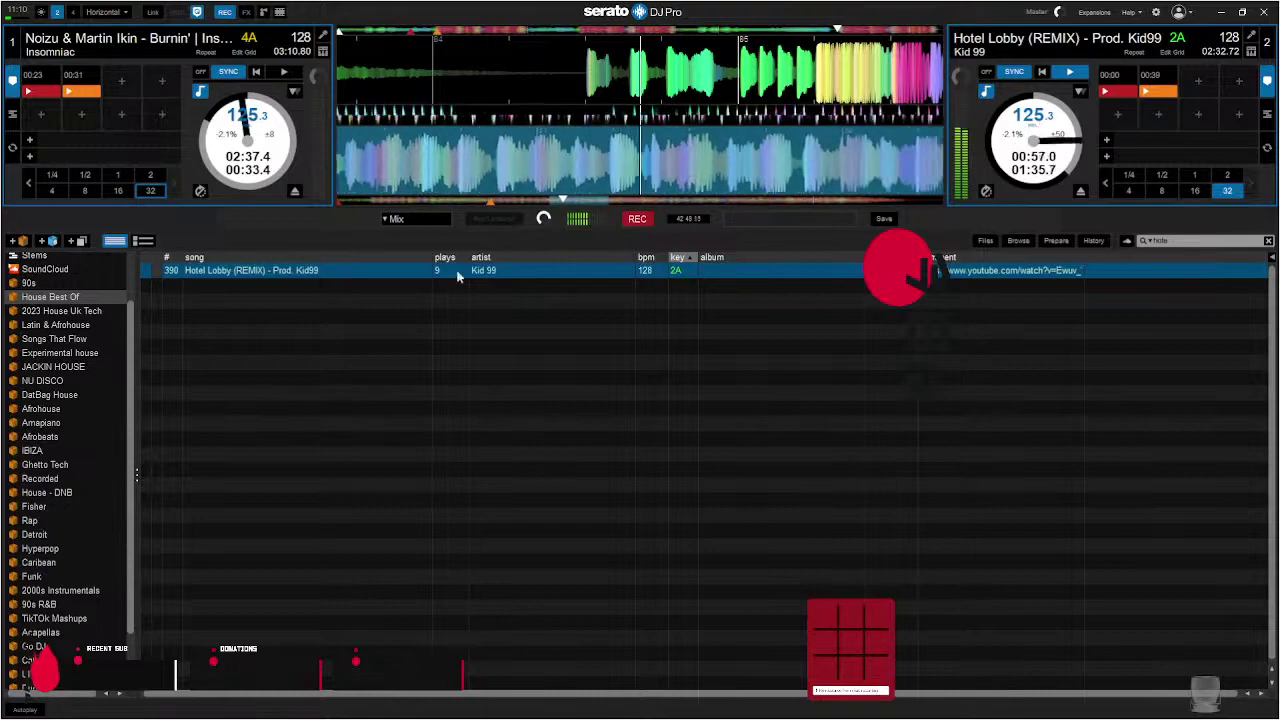
- Clear the search and load the Nathan Dawe x Joel Corry x Ella Henderson track 0800 HEAVEN from House Best Of onto deck 1
left_click(1268, 242)
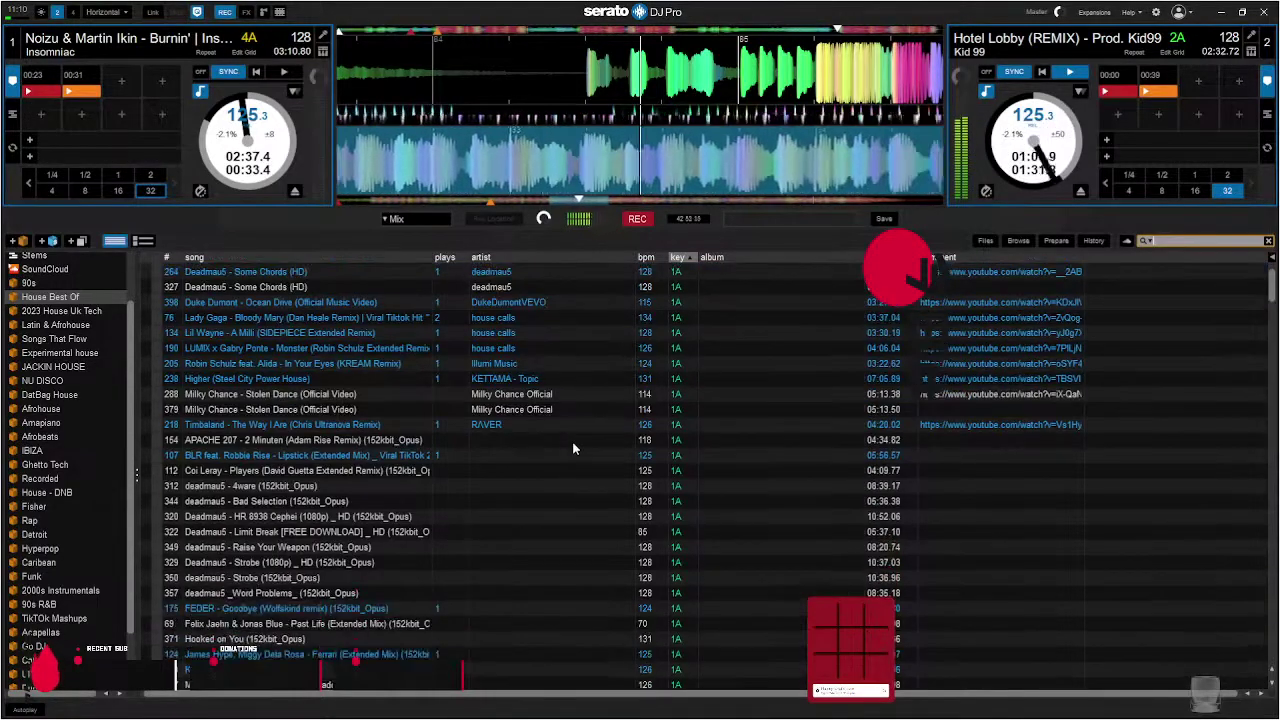
scroll(1272, 290, "down", 2)
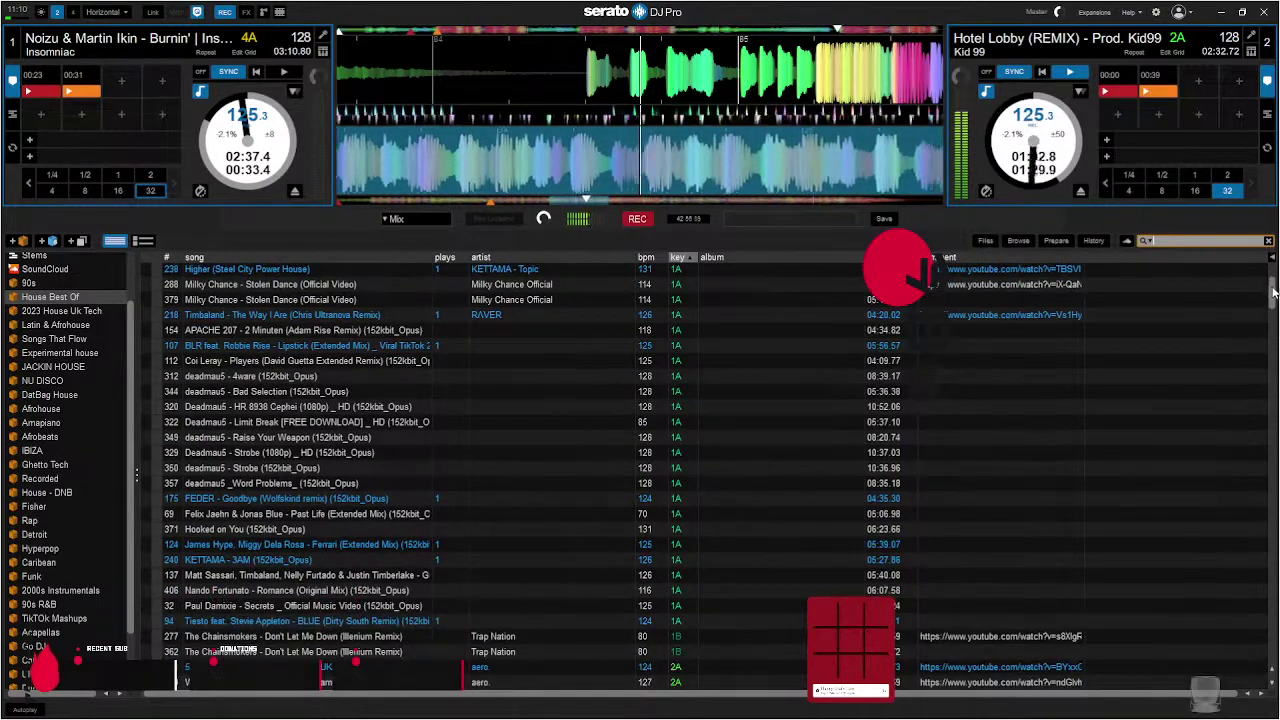
scroll(1272, 290, "down", 9)
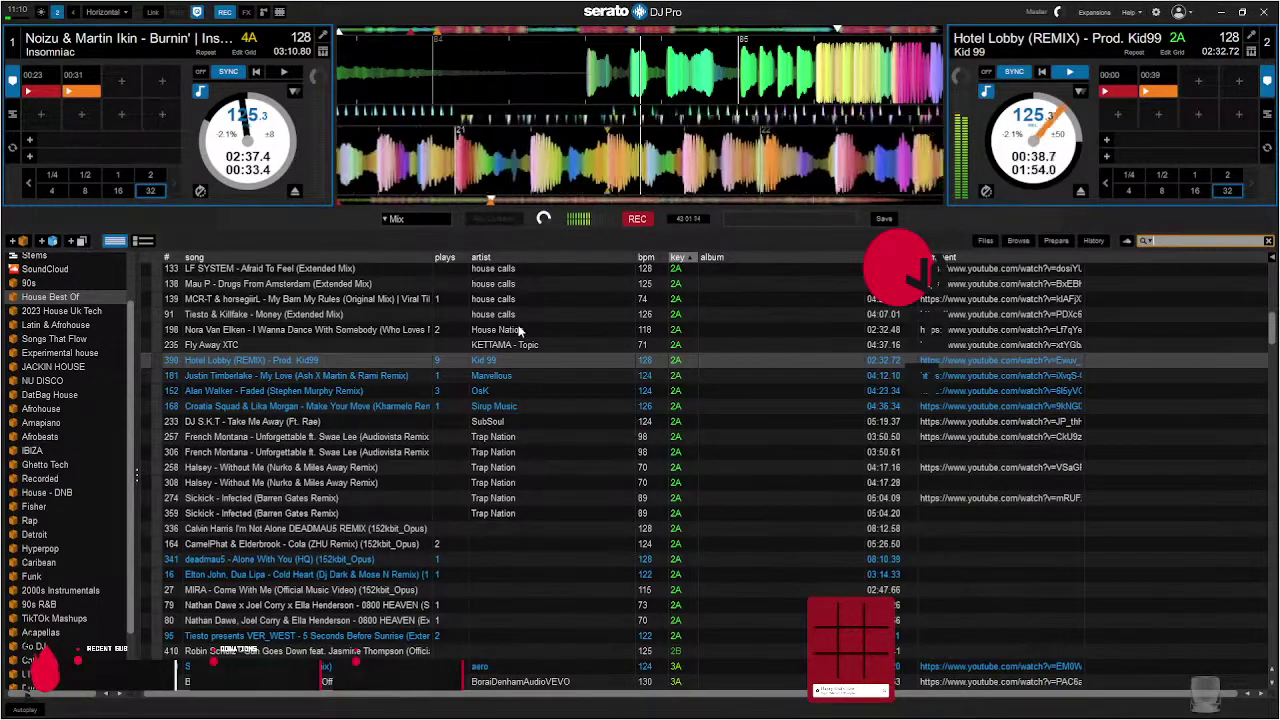
scroll(377, 484, "down", 2)
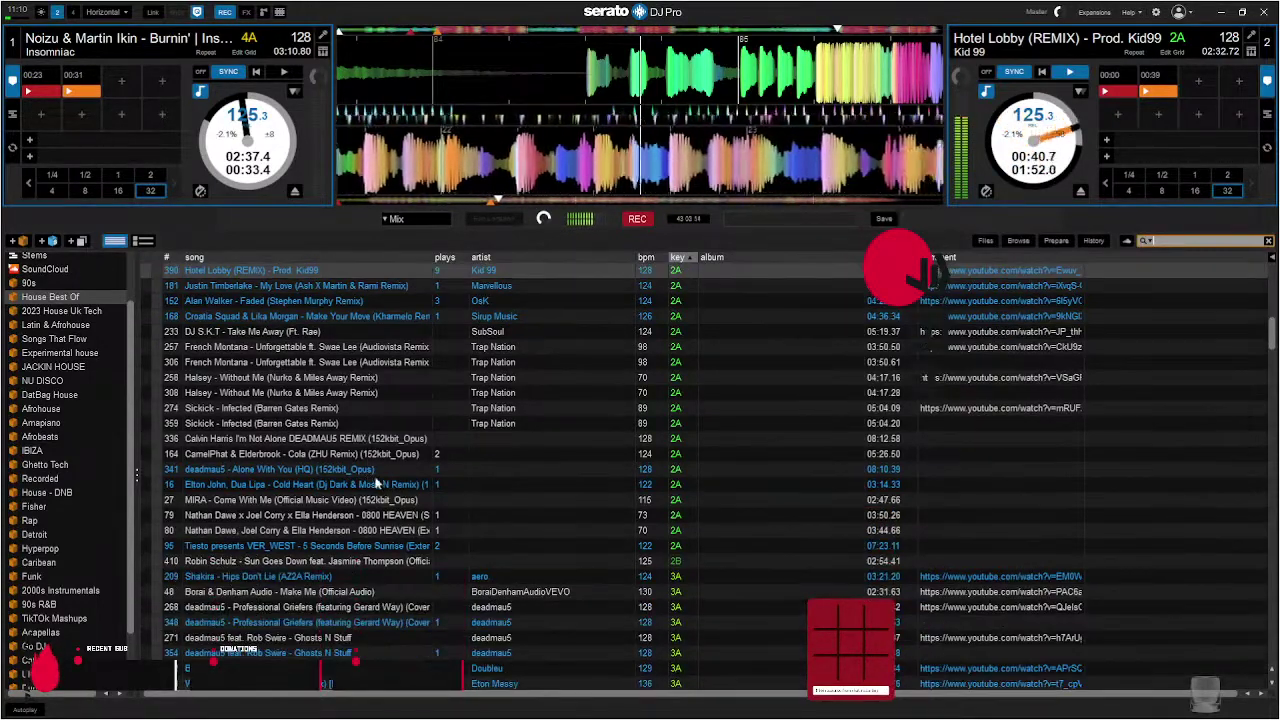
scroll(377, 484, "down", 2)
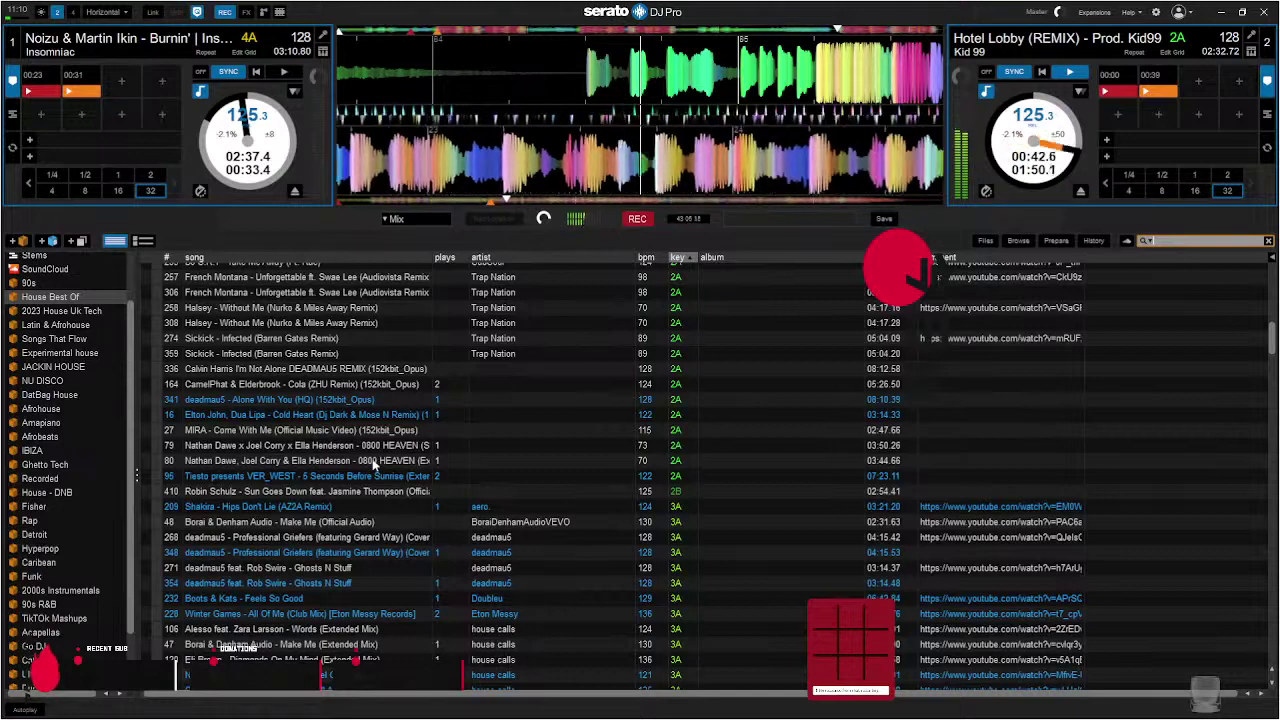
left_click(349, 443)
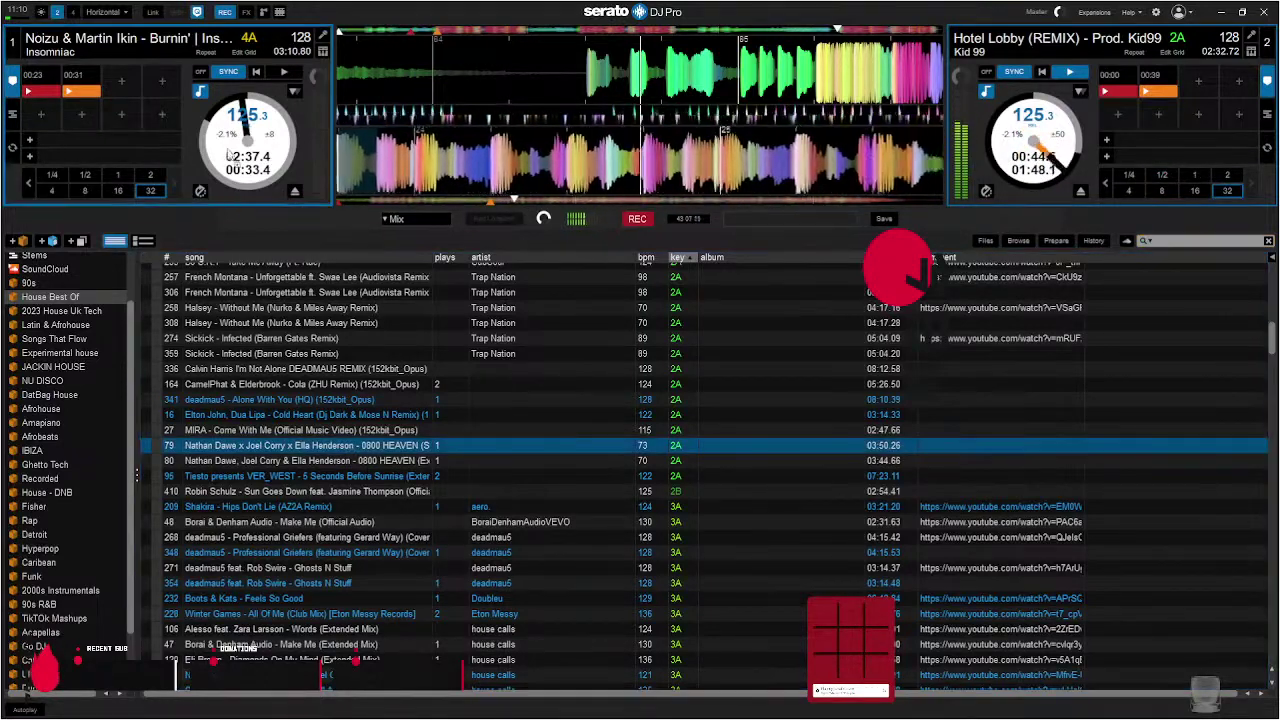
key("shift+Left")
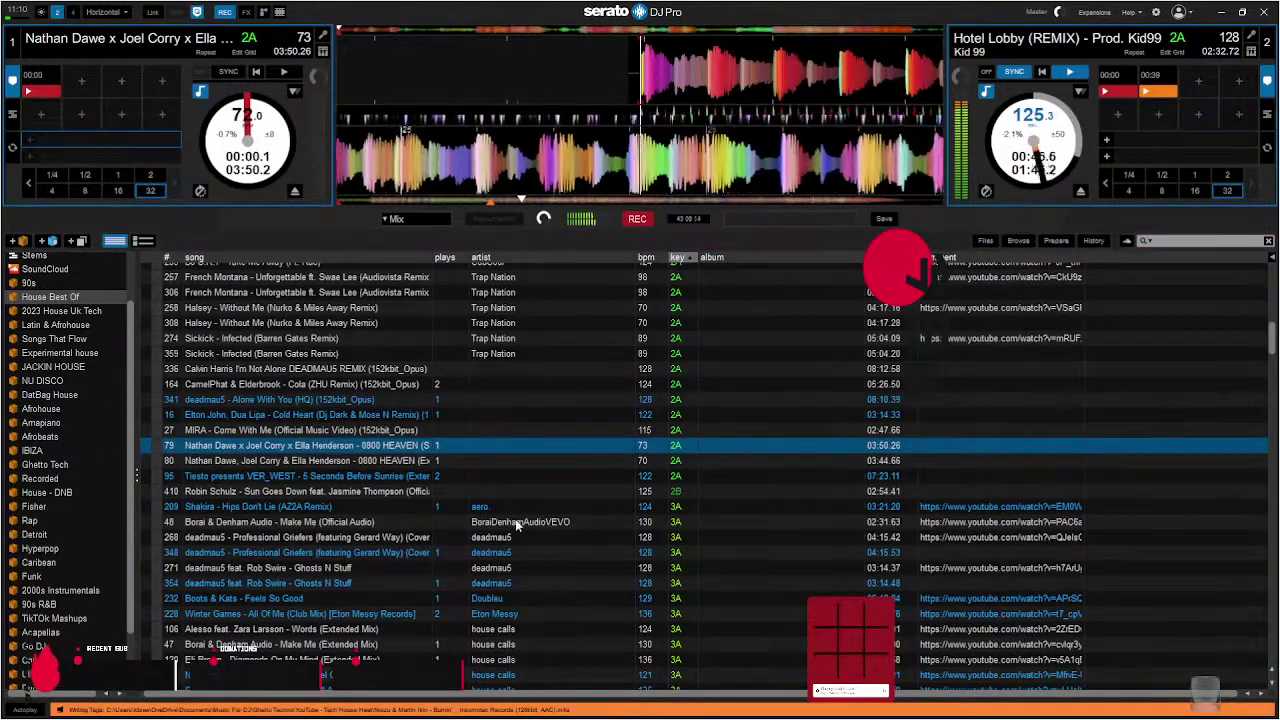
- Replace deck 1's track with Dynoro & Gigi D'Agostino - In My Mind from the 2A songs
scroll(515, 519, "down", 1)
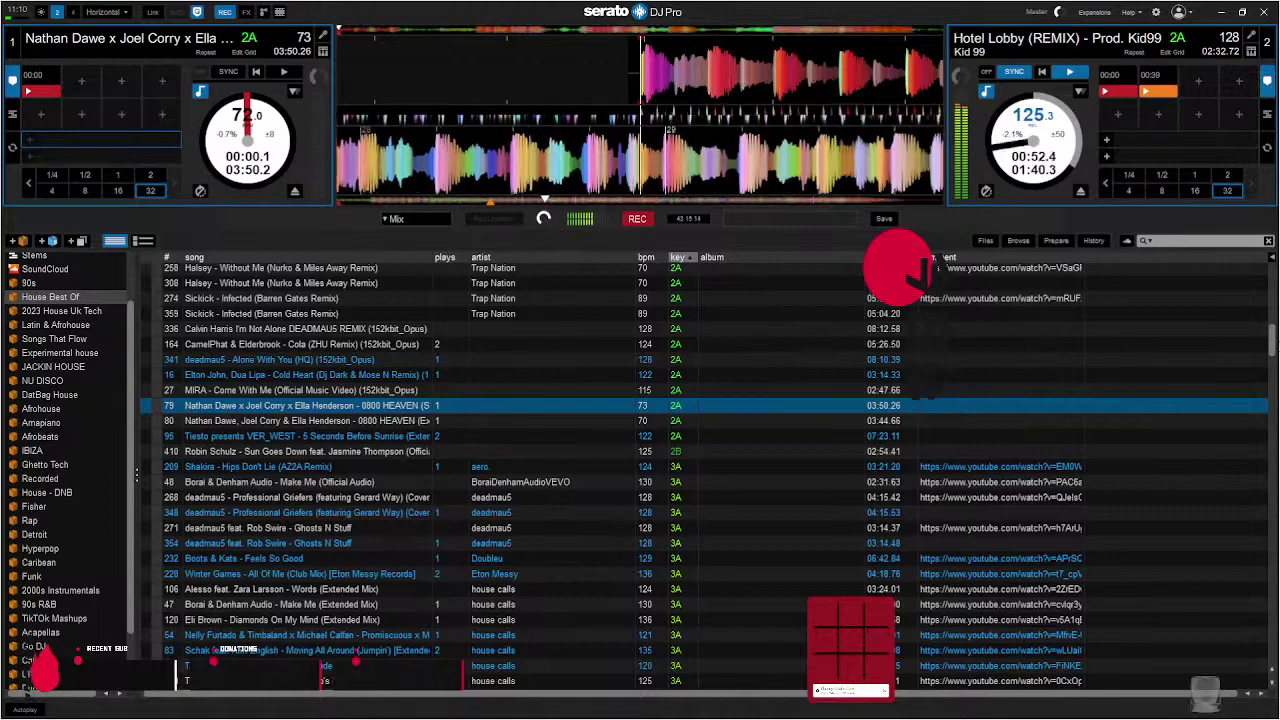
left_click_drag(1274, 344, 1082, 320)
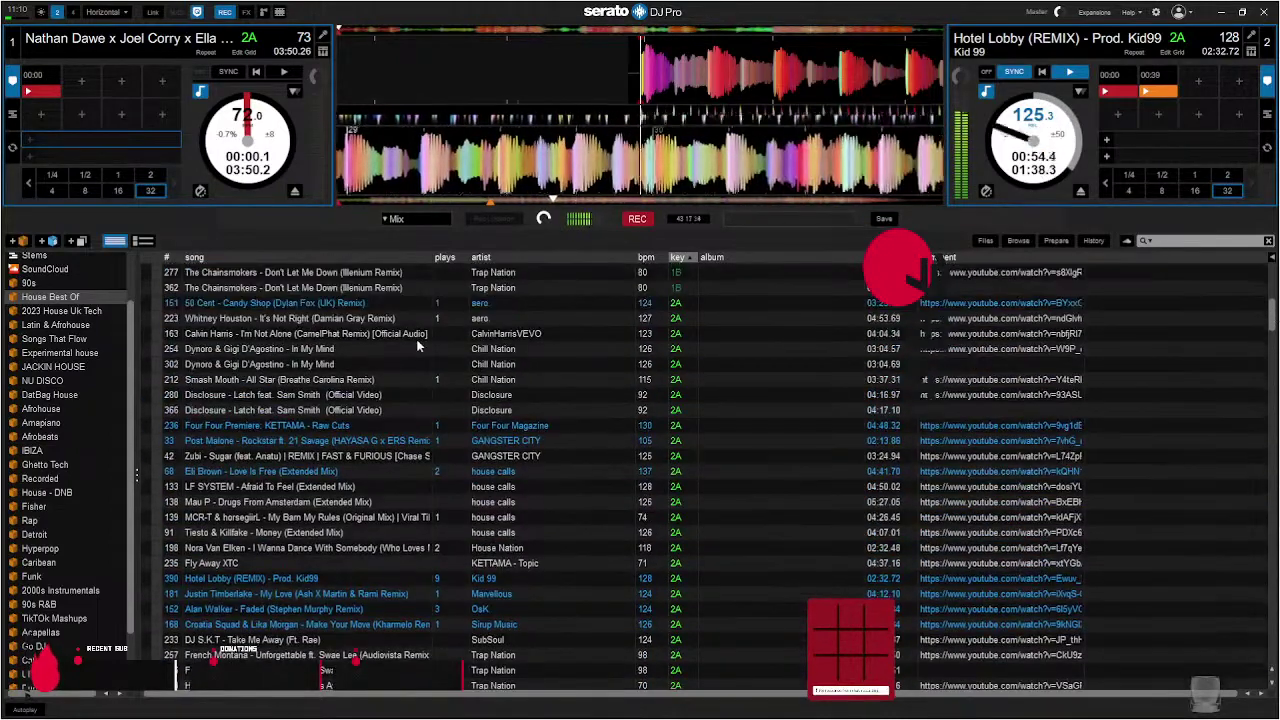
left_click_drag(406, 351, 185, 155)
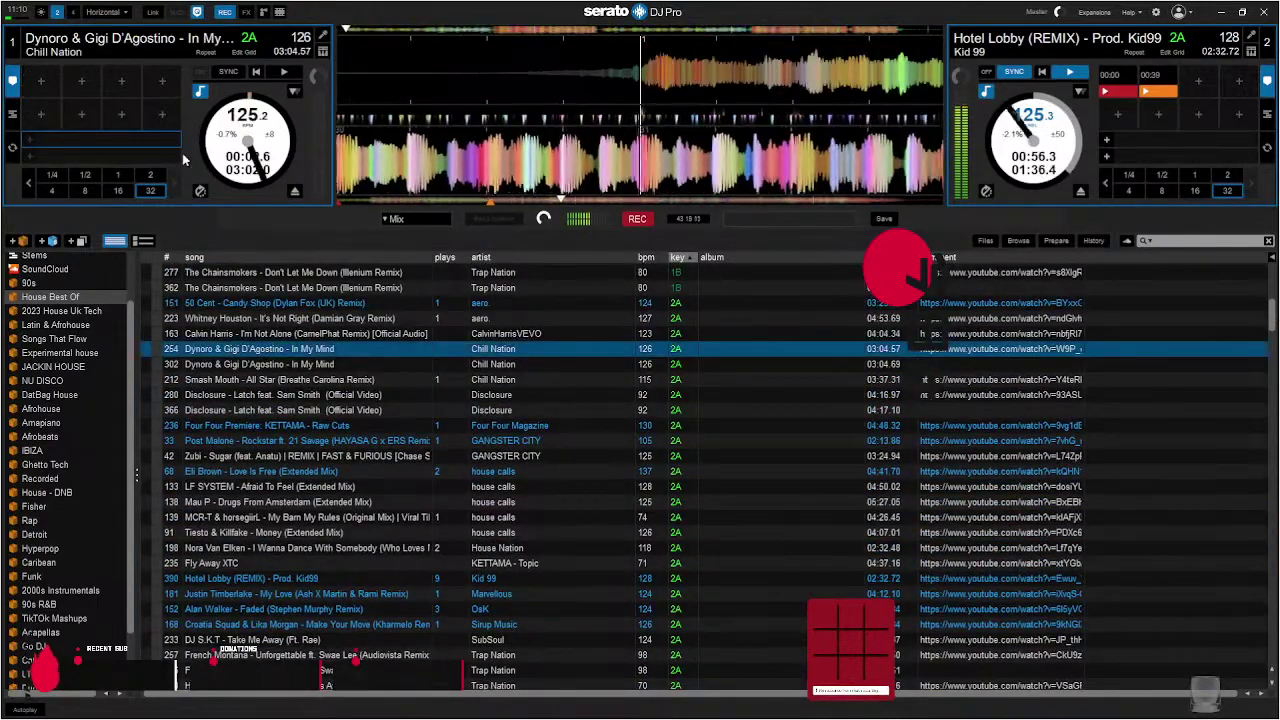
- Load Mau P - Drugs From Amsterdam (Extended Mix) onto deck 1 and minimize the program window
left_click(270, 502)
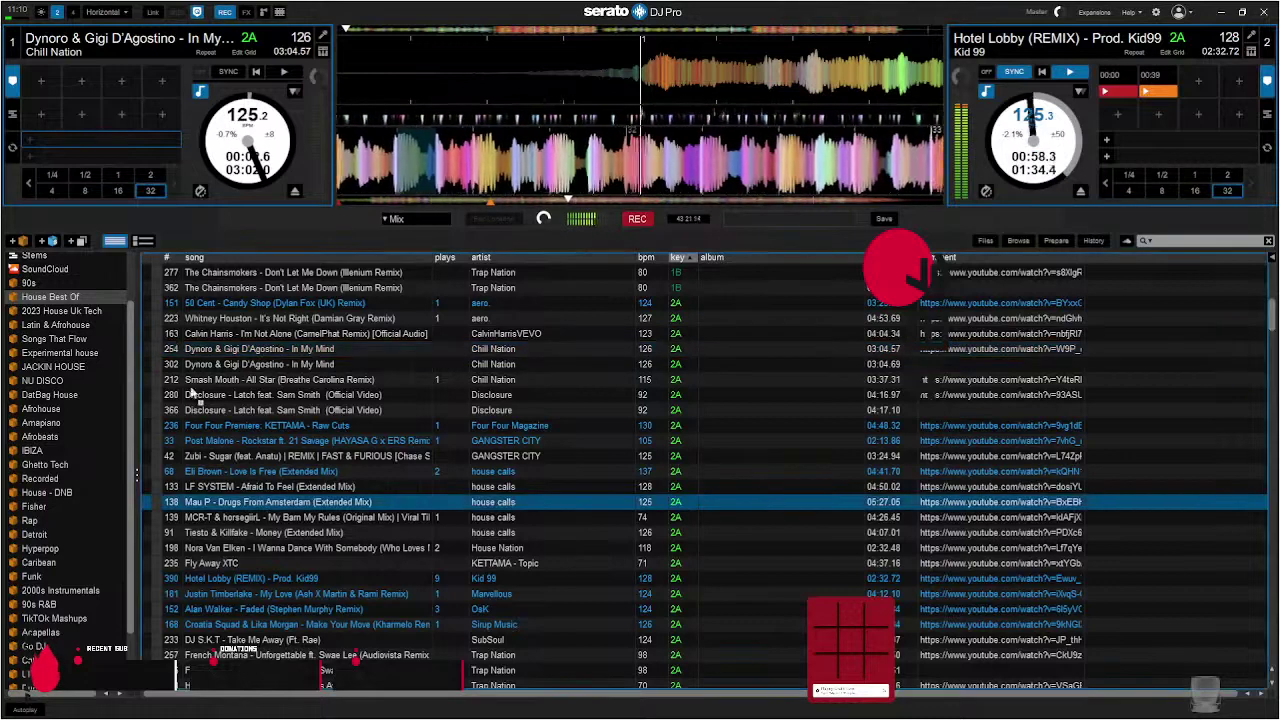
left_click_drag(192, 394, 185, 153)
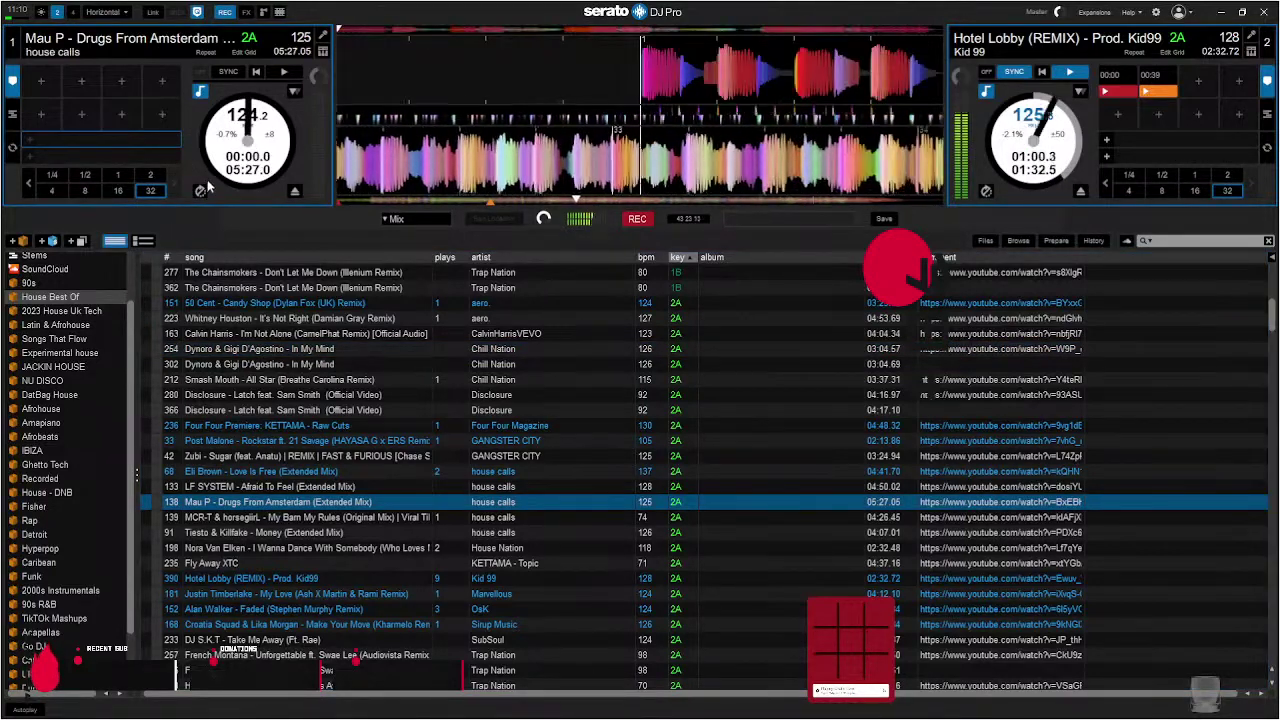
left_click(1222, 12)
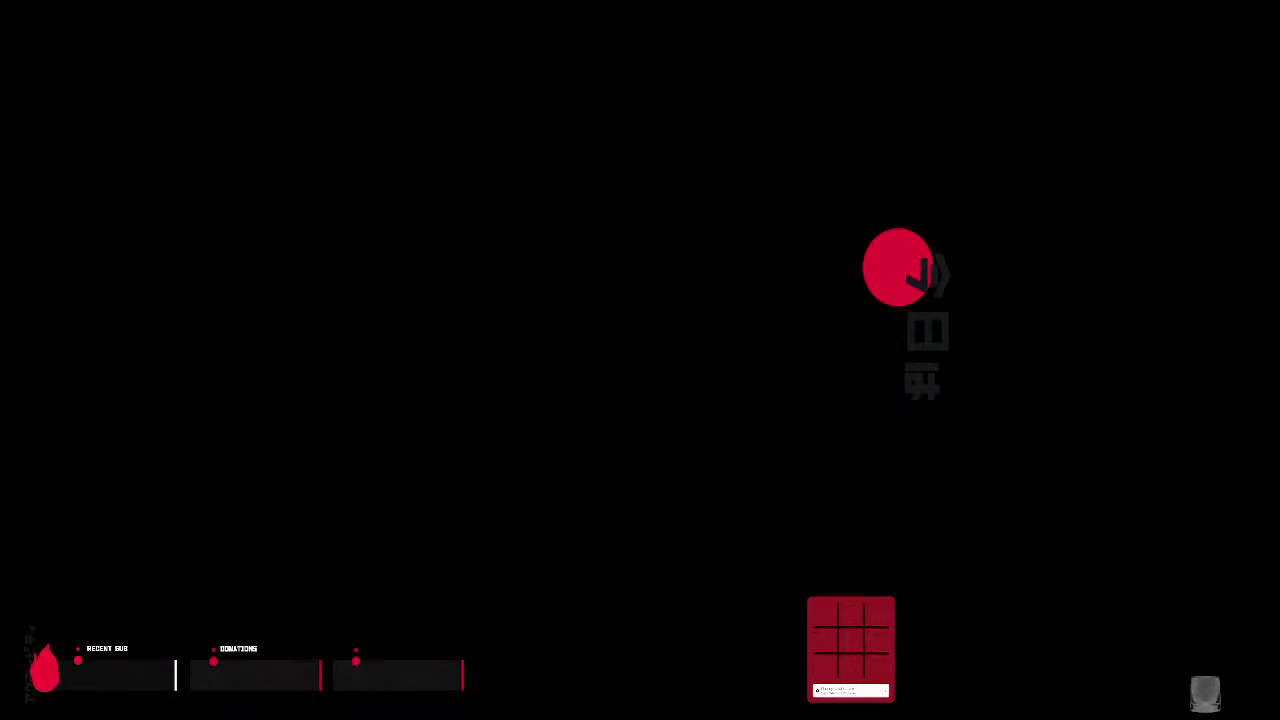